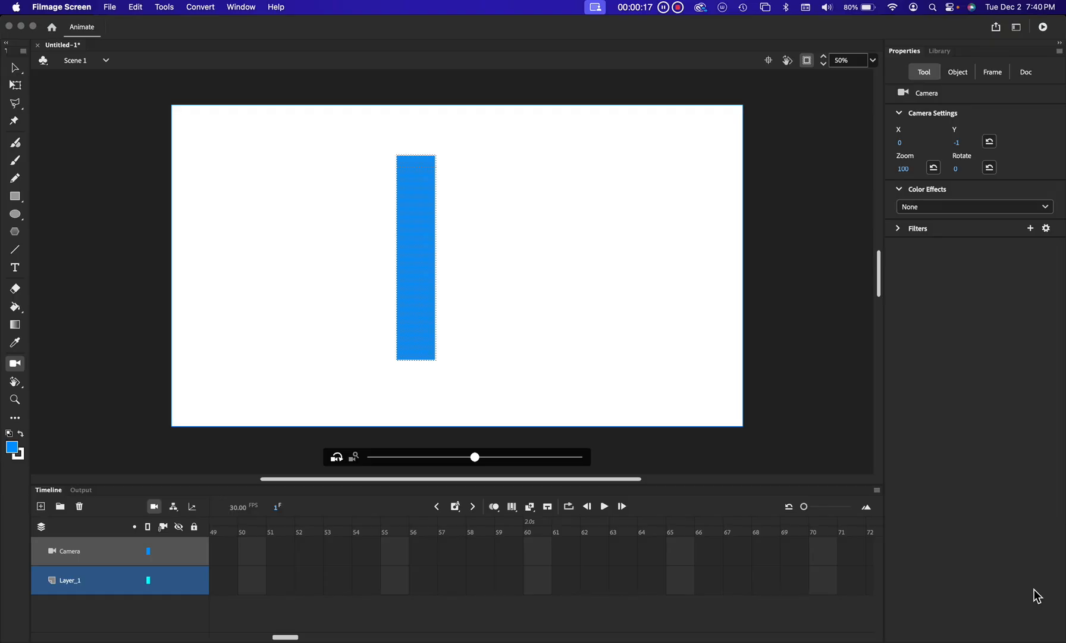
# Step: Extend both the Camera layer and Layer_1 with frames up to frame 90
pyautogui.hscroll(-10, 575, 560)
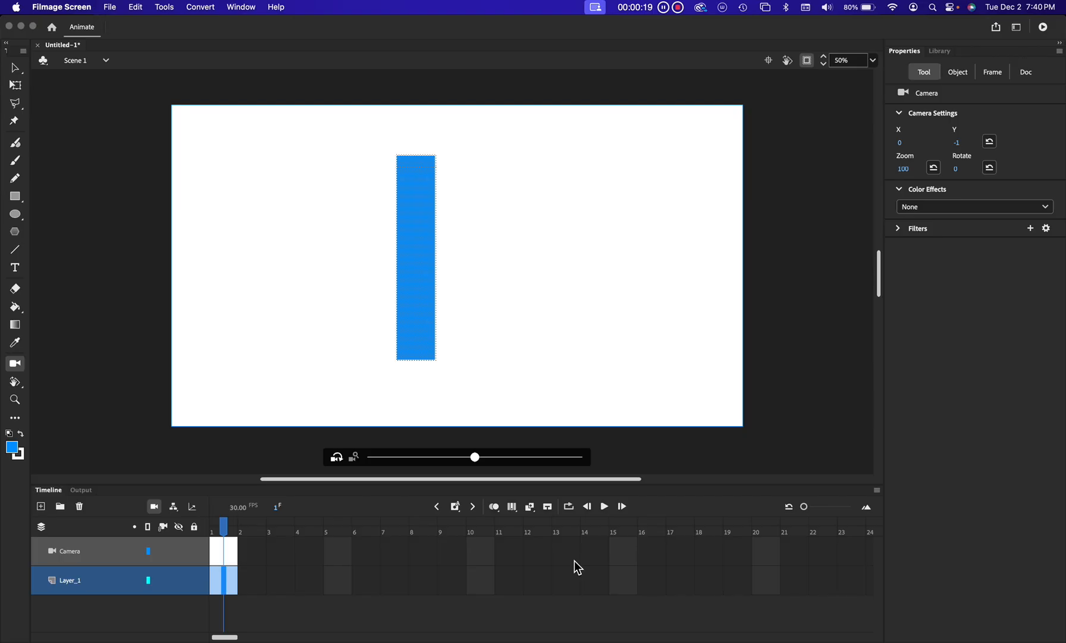
pyautogui.hscroll(10, 574, 561)
pyautogui.hscroll(1, 576, 566)
pyautogui.hscroll(15, 574, 560)
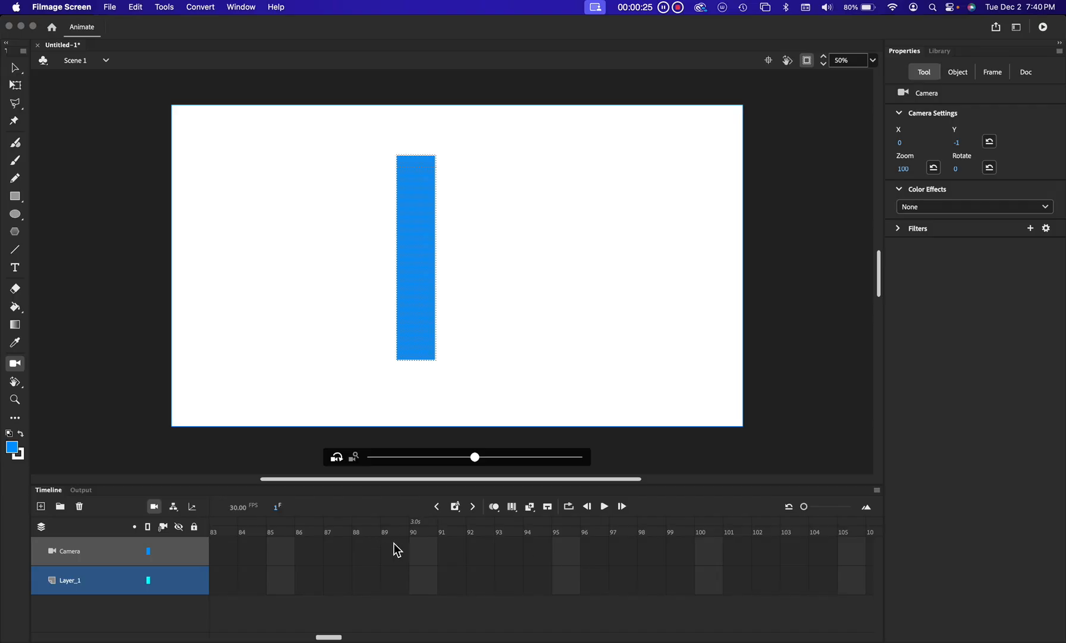
pyautogui.click(419, 552)
pyautogui.click(421, 553)
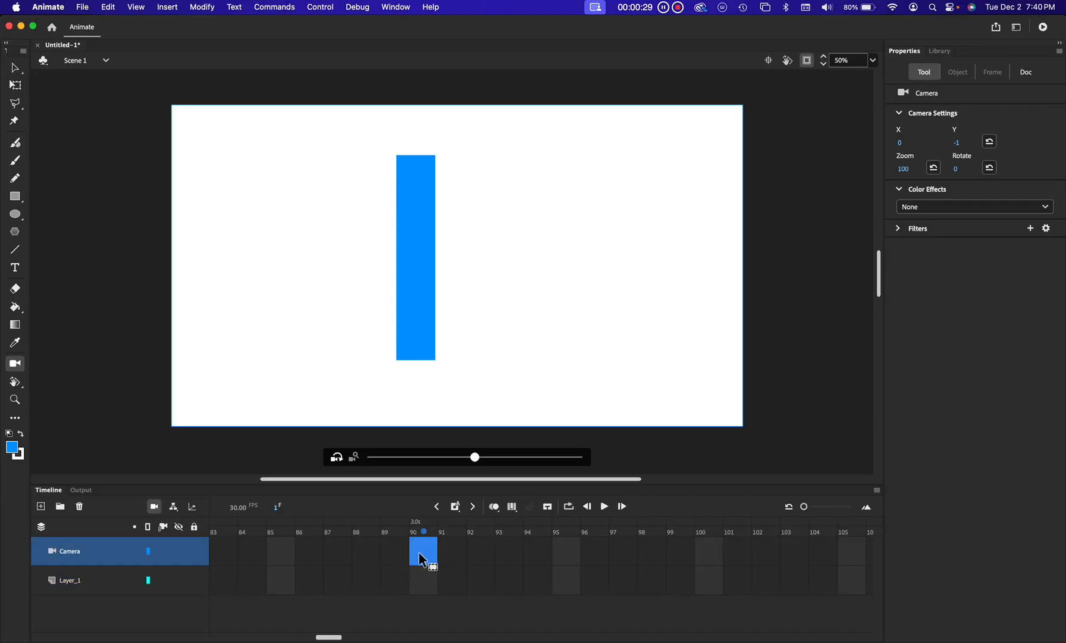
pyautogui.keyDown('shift'); pyautogui.click(422, 575); pyautogui.keyUp('shift')
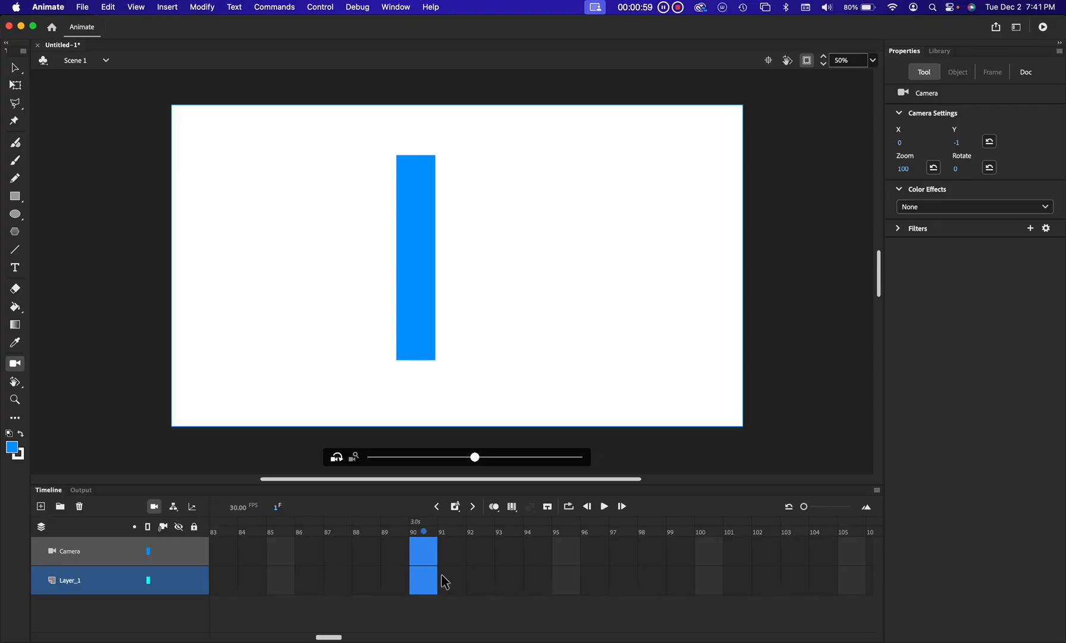
pyautogui.press('F5')
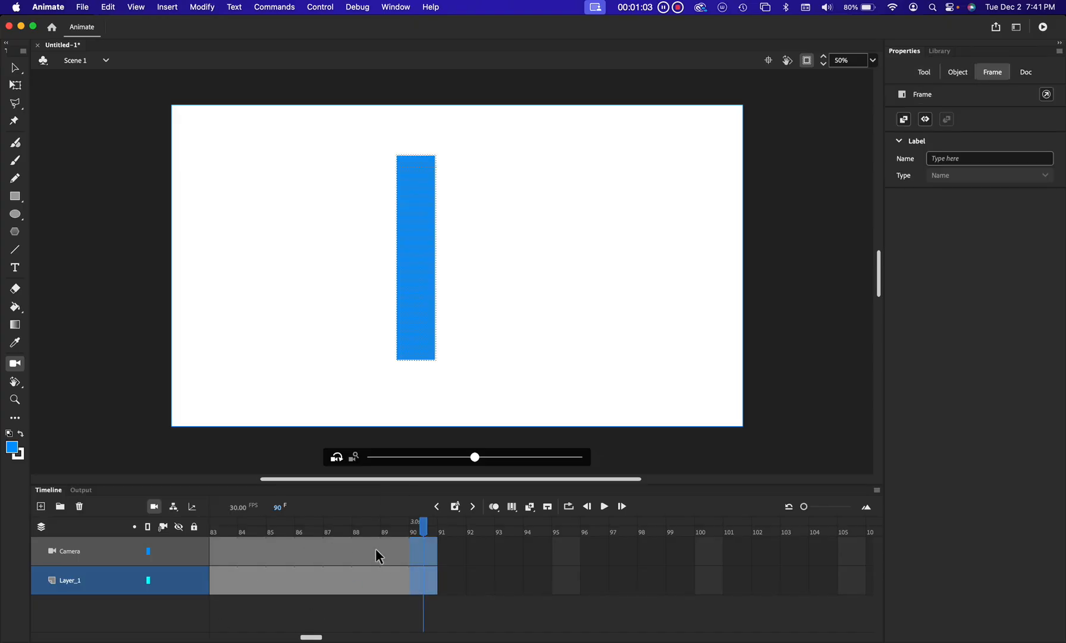
pyautogui.hscroll(-10, 372, 544)
pyautogui.hscroll(-6, 374, 550)
pyautogui.moveTo(310, 528); pyautogui.dragTo(230, 526)
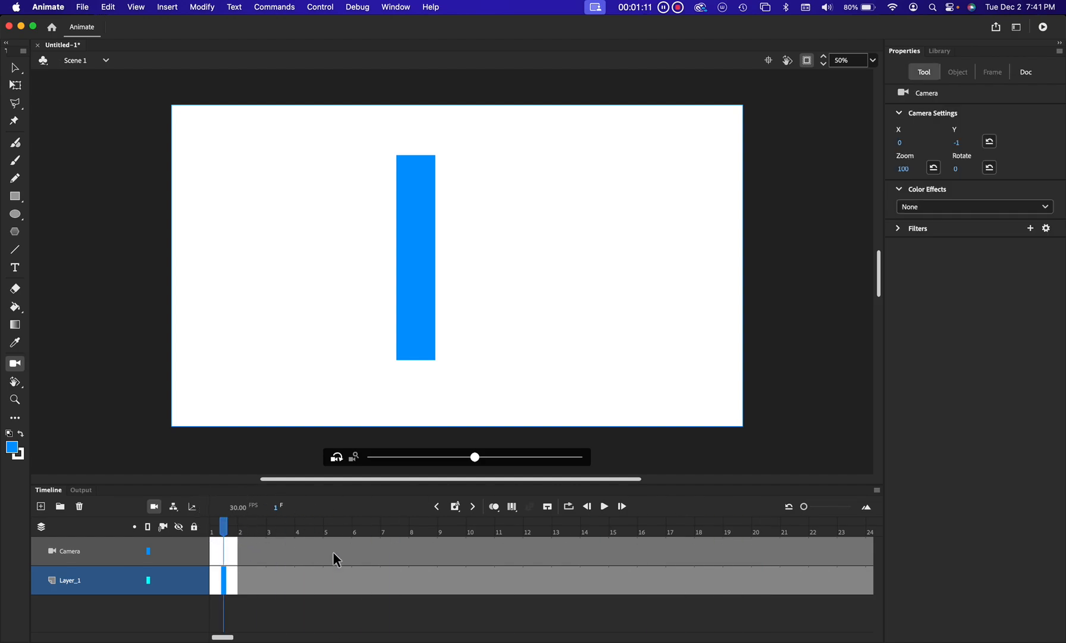
pyautogui.click(227, 544)
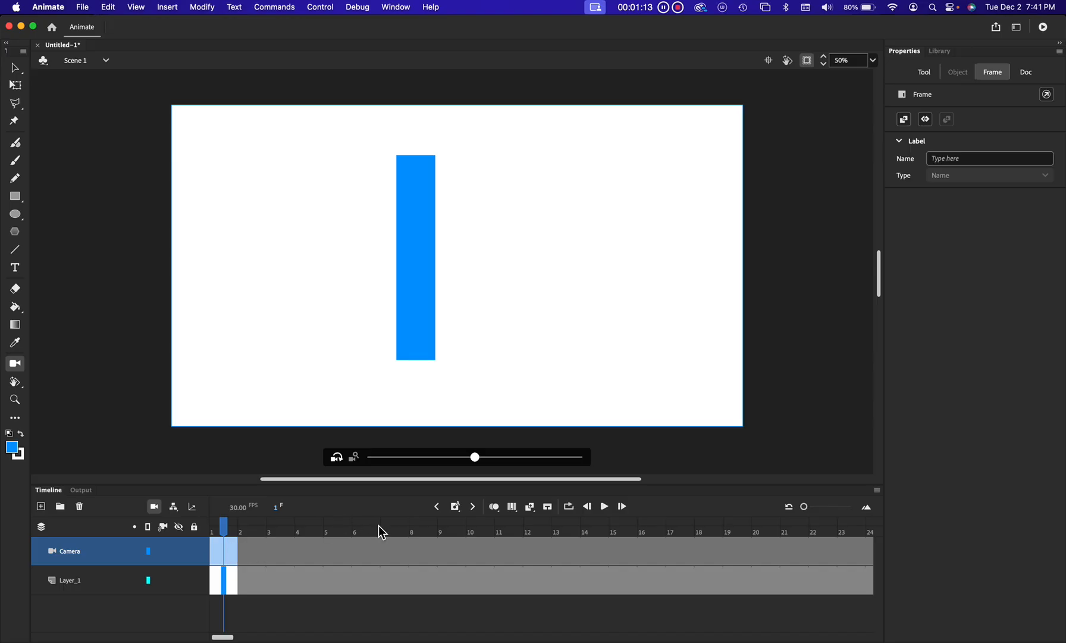
pyautogui.click(455, 508)
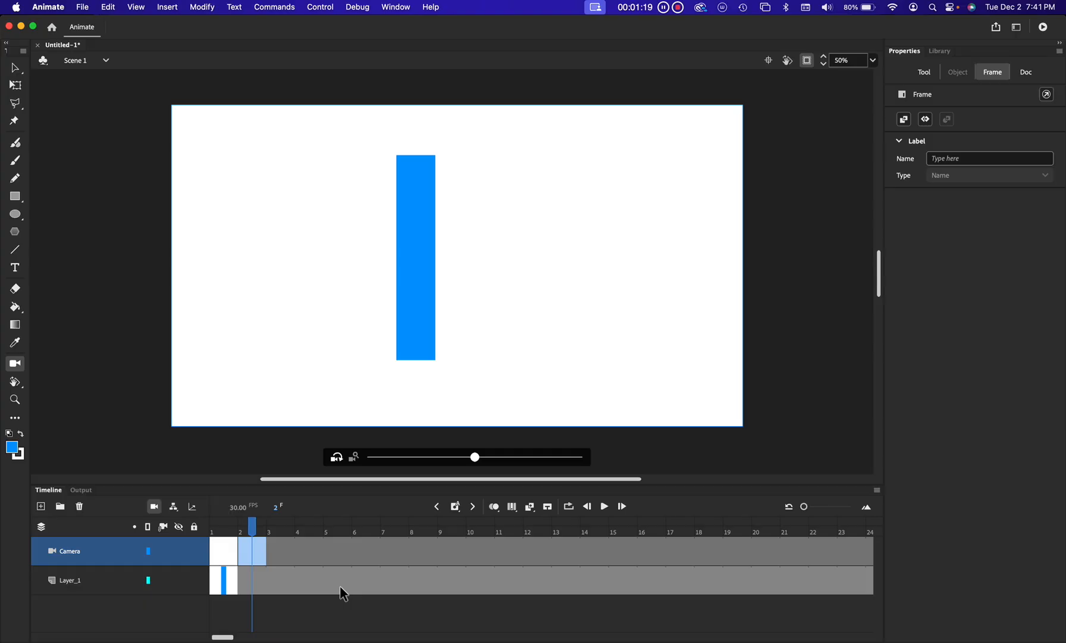
pyautogui.click(375, 547)
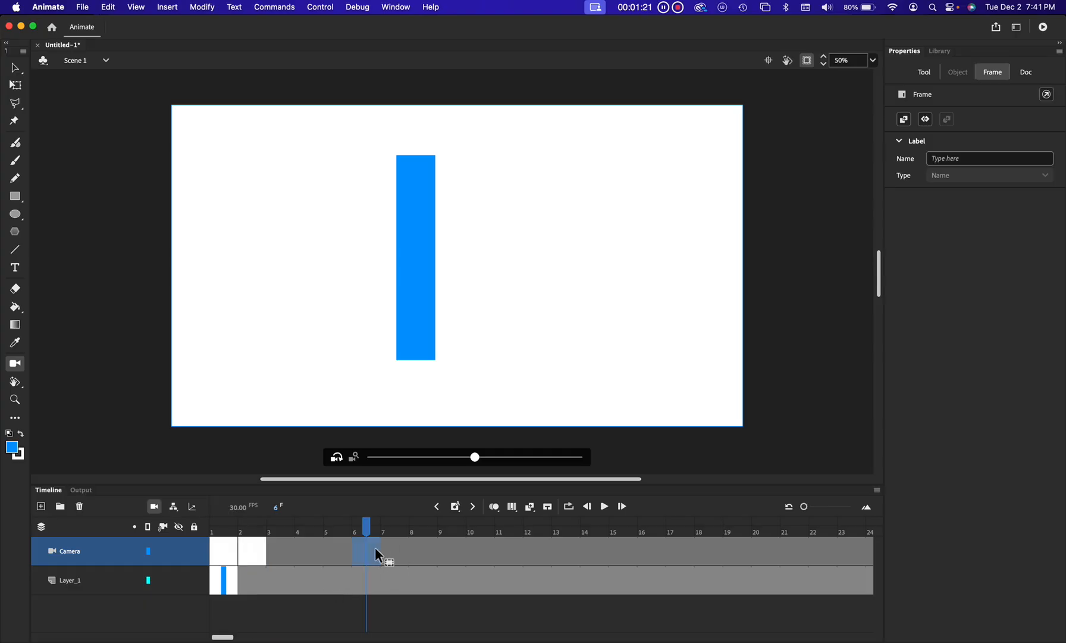
pyautogui.click(461, 553)
pyautogui.click(256, 547)
pyautogui.press('super+z')
# Step: Insert a keyframe at frame 30 of the Camera layer and rotate the camera there to about -30 degrees
pyautogui.hscroll(10, 545, 560)
pyautogui.hscroll(-3, 545, 559)
pyautogui.click(536, 553)
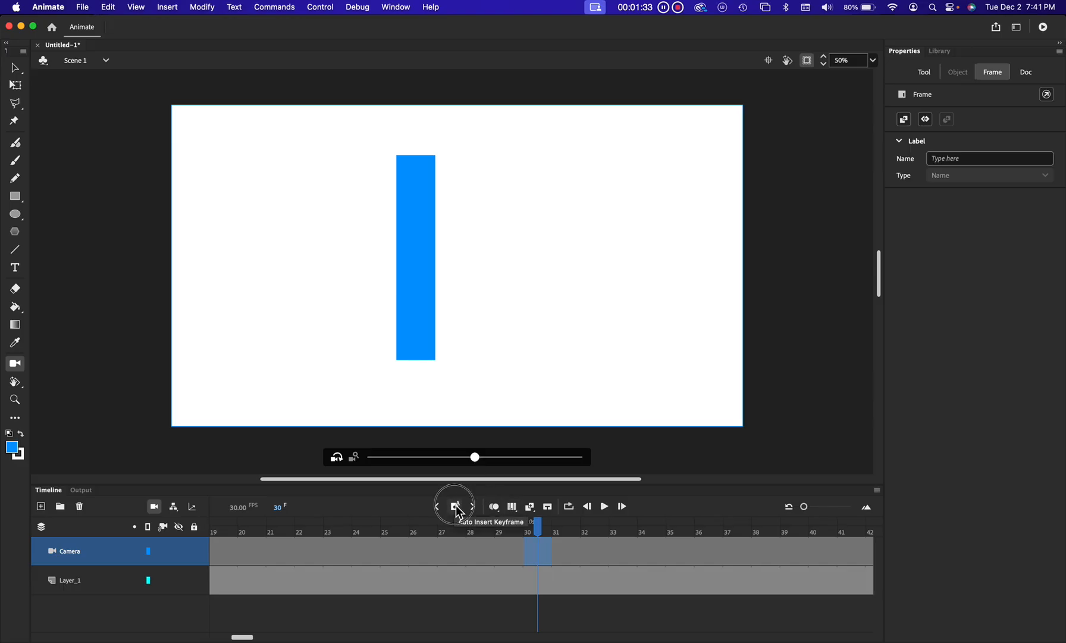
pyautogui.click(456, 508)
pyautogui.click(475, 522)
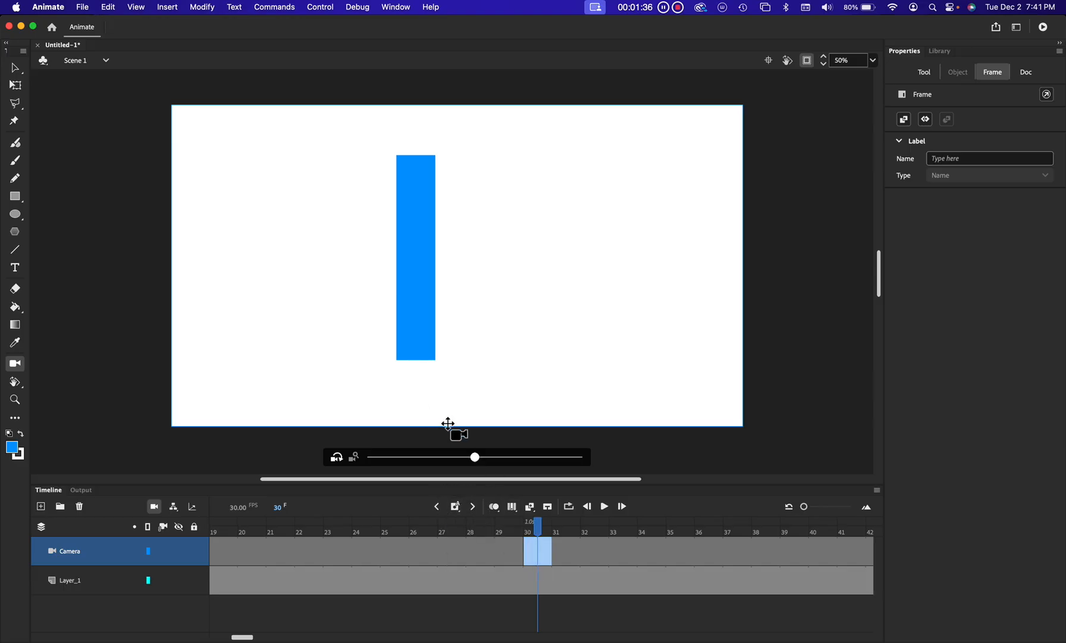
pyautogui.click(480, 461)
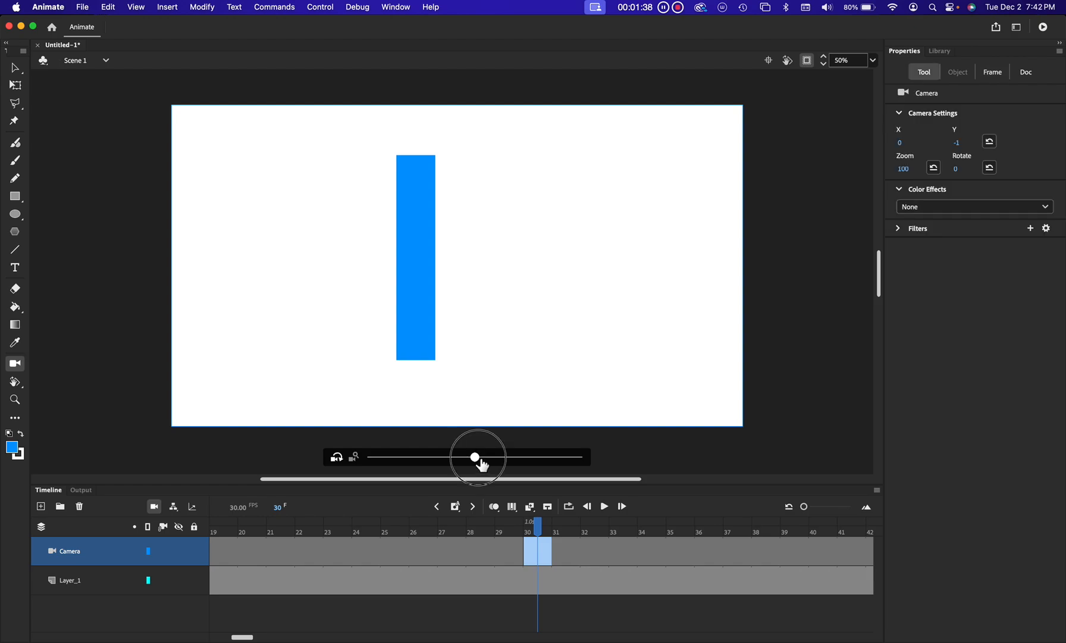
pyautogui.moveTo(480, 463); pyautogui.dragTo(624, 446)
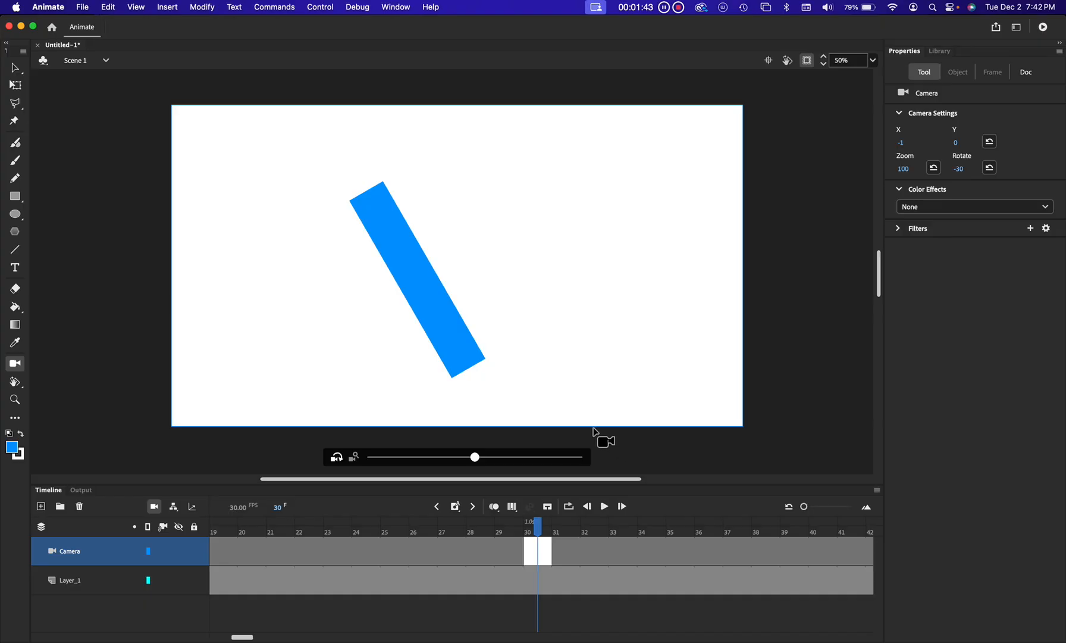
# Step: Create a classic tween on the Camera layer between frames 1 and 30 and play the animation from frame 1
pyautogui.click(429, 553)
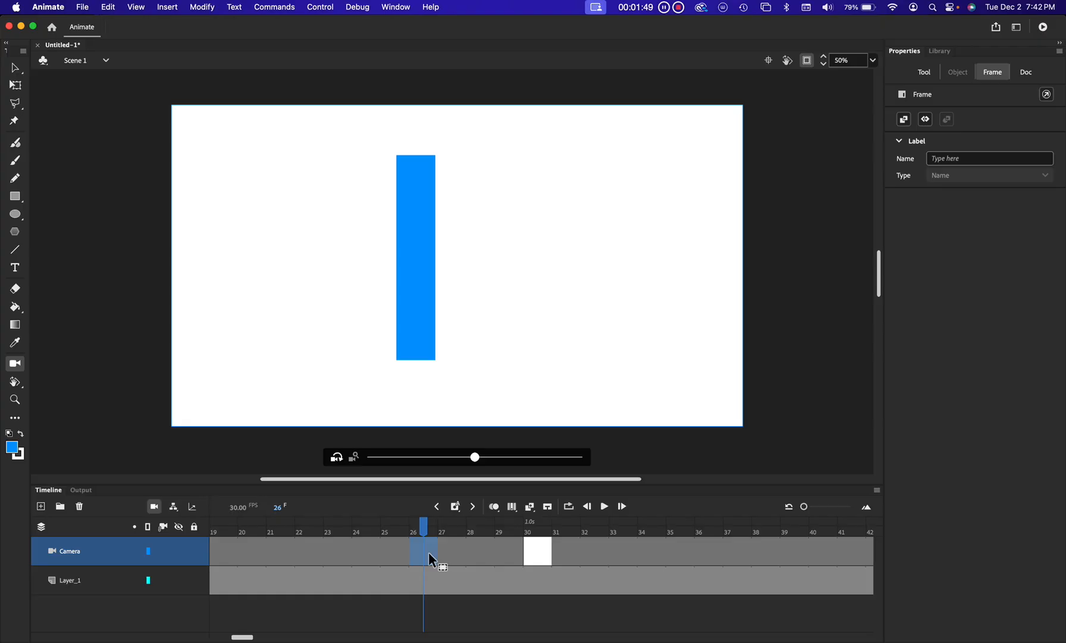
pyautogui.click(529, 506)
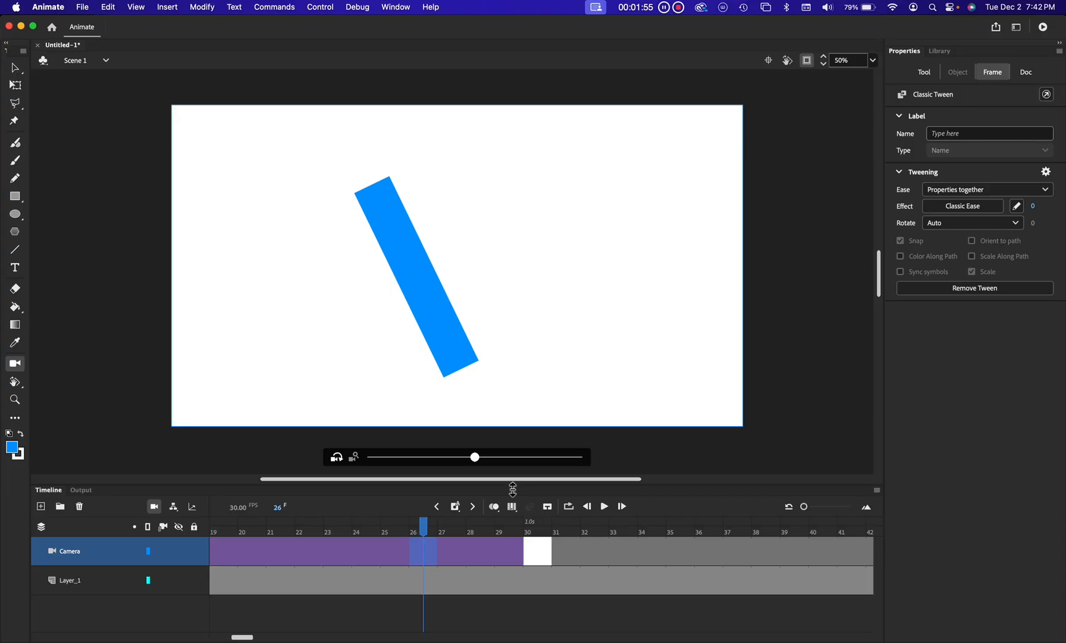
pyautogui.moveTo(418, 527); pyautogui.dragTo(119, 507)
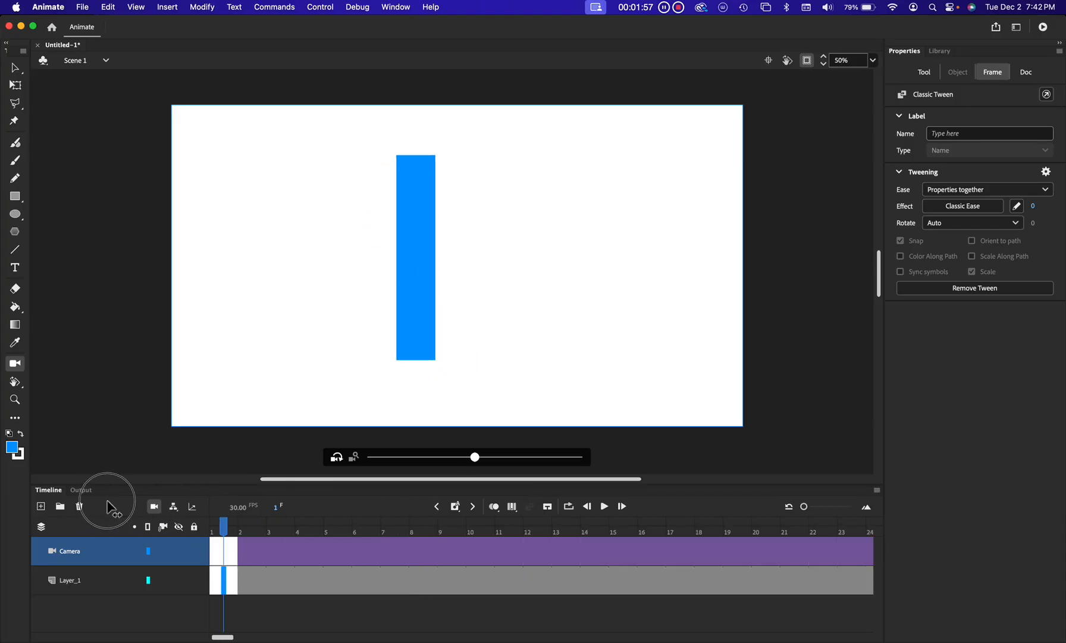
pyautogui.click(152, 507)
pyautogui.click(602, 508)
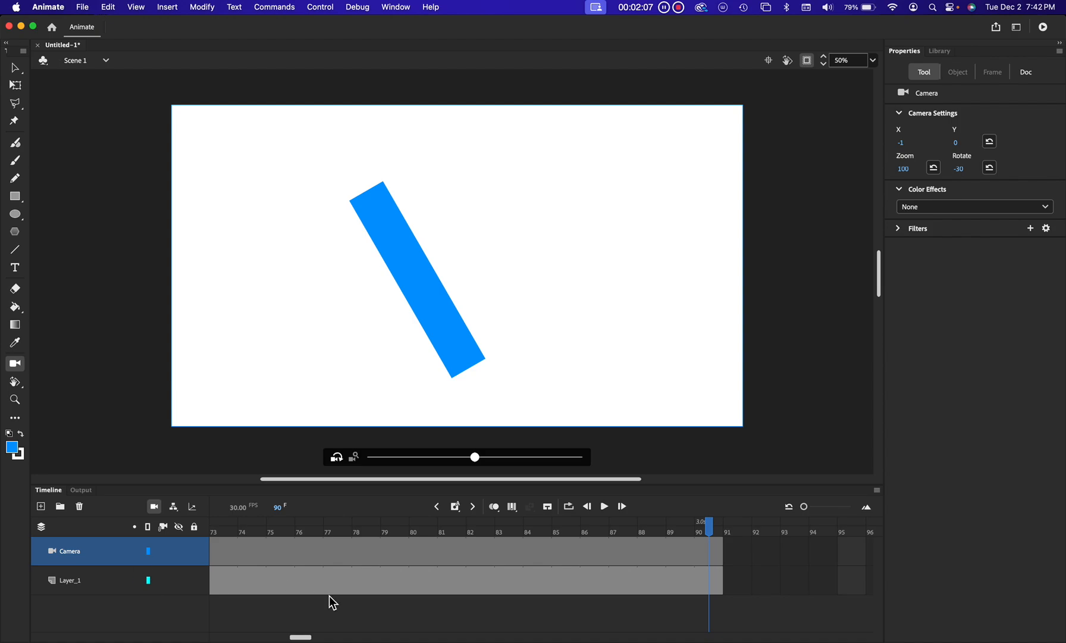
# Step: Insert a keyframe at frame 60 of the Camera layer and zoom the camera in to about 200 there
pyautogui.hscroll(-20, 338, 578)
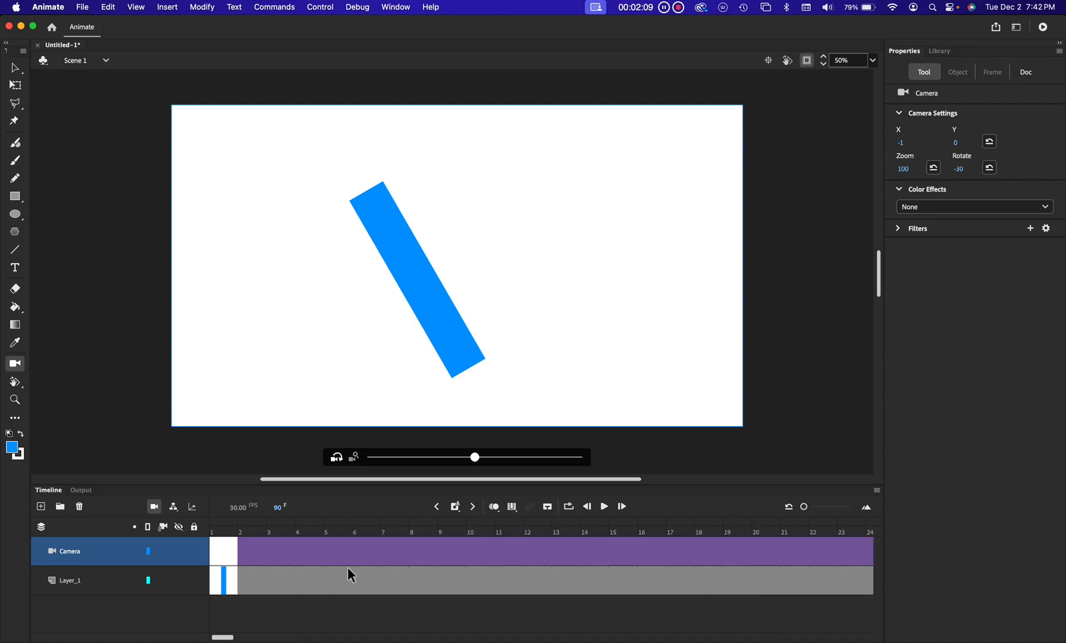
pyautogui.hscroll(2, 396, 594)
pyautogui.hscroll(10, 399, 598)
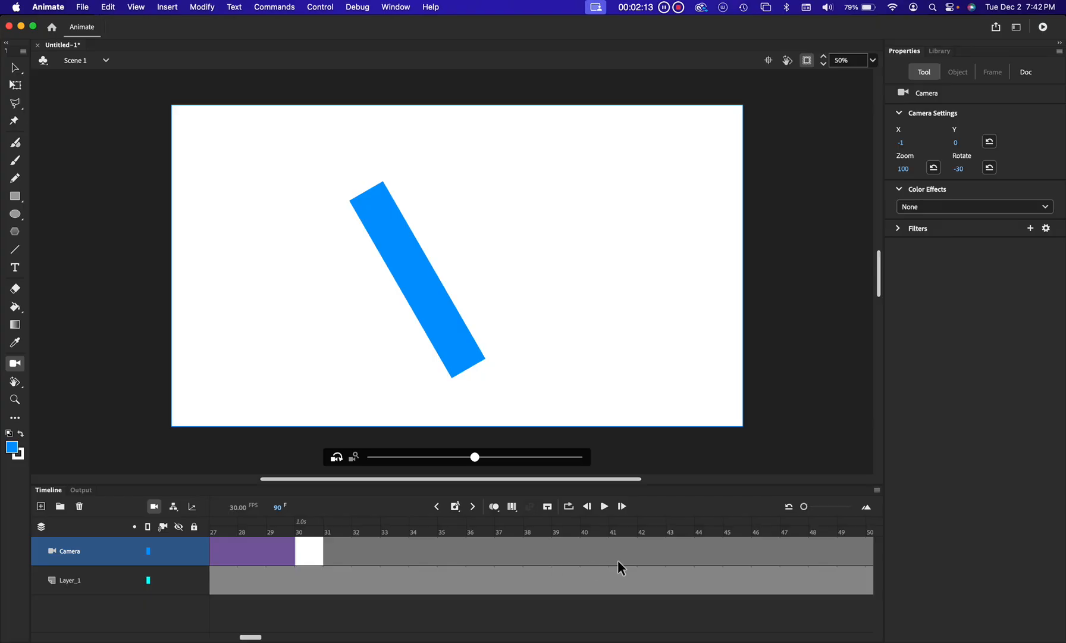
pyautogui.hscroll(9, 619, 562)
pyautogui.click(534, 555)
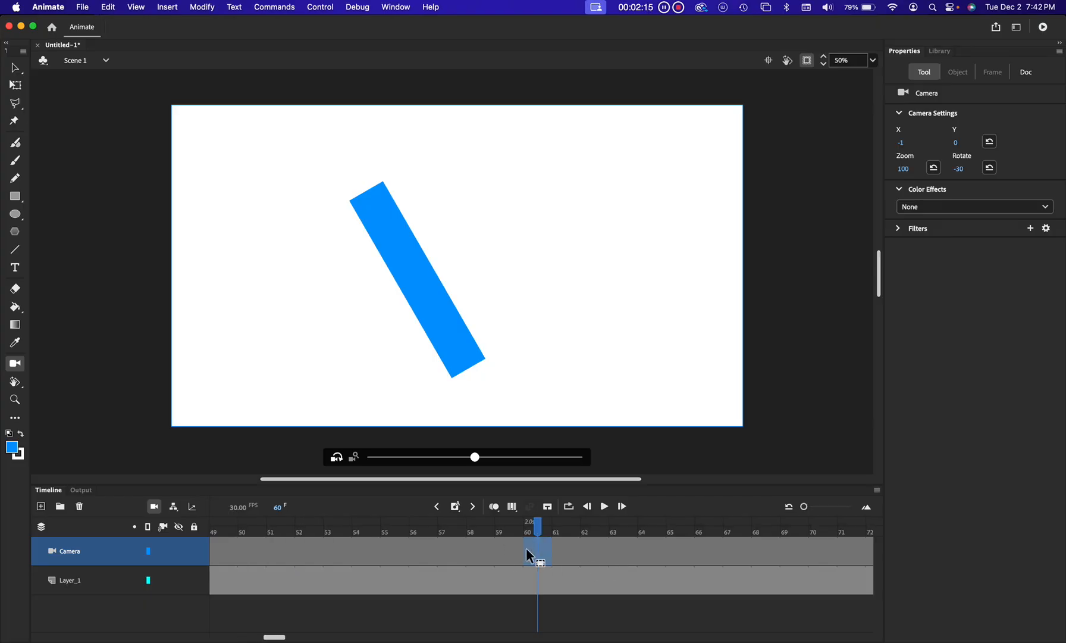
pyautogui.click(456, 506)
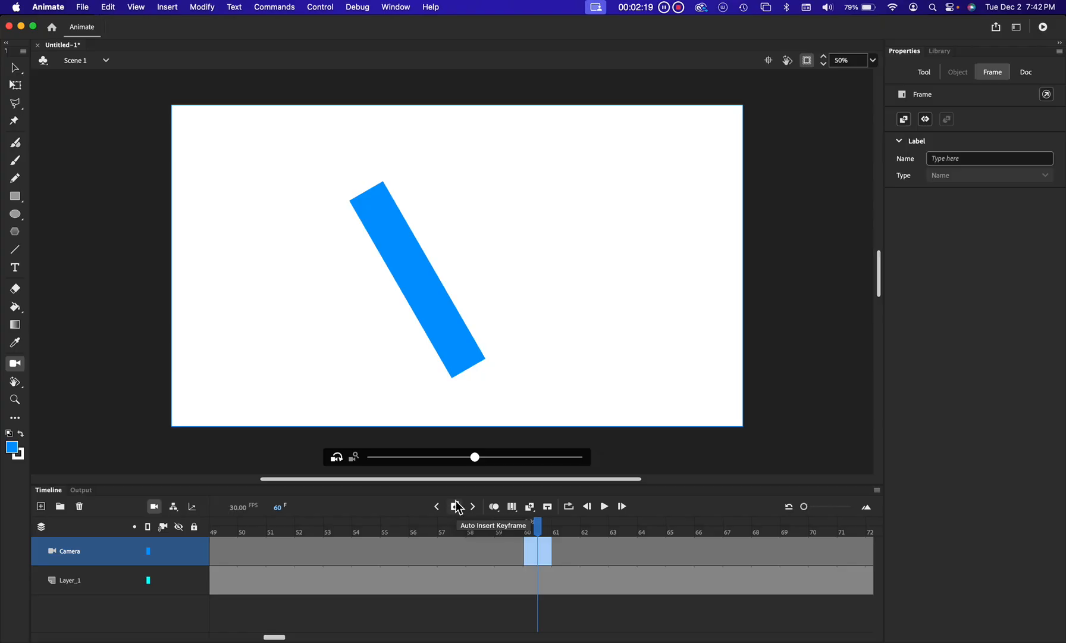
pyautogui.click(354, 458)
pyautogui.moveTo(474, 456); pyautogui.dragTo(678, 439)
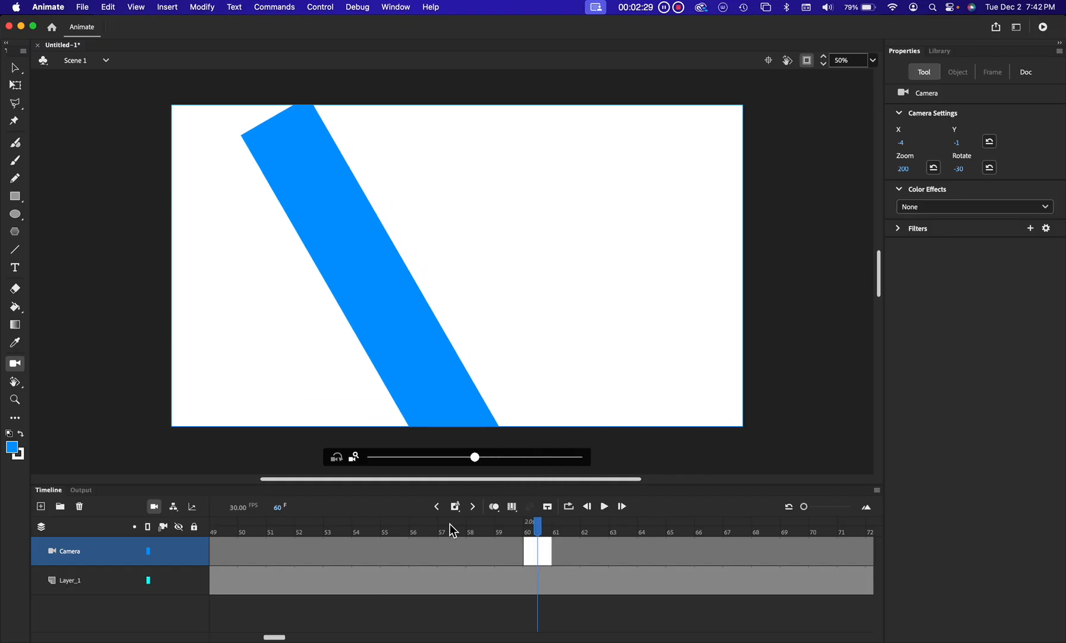
# Step: Create a classic tween on the Camera layer between frames 30 and 60 and play the animation from frame 1
pyautogui.click(454, 546)
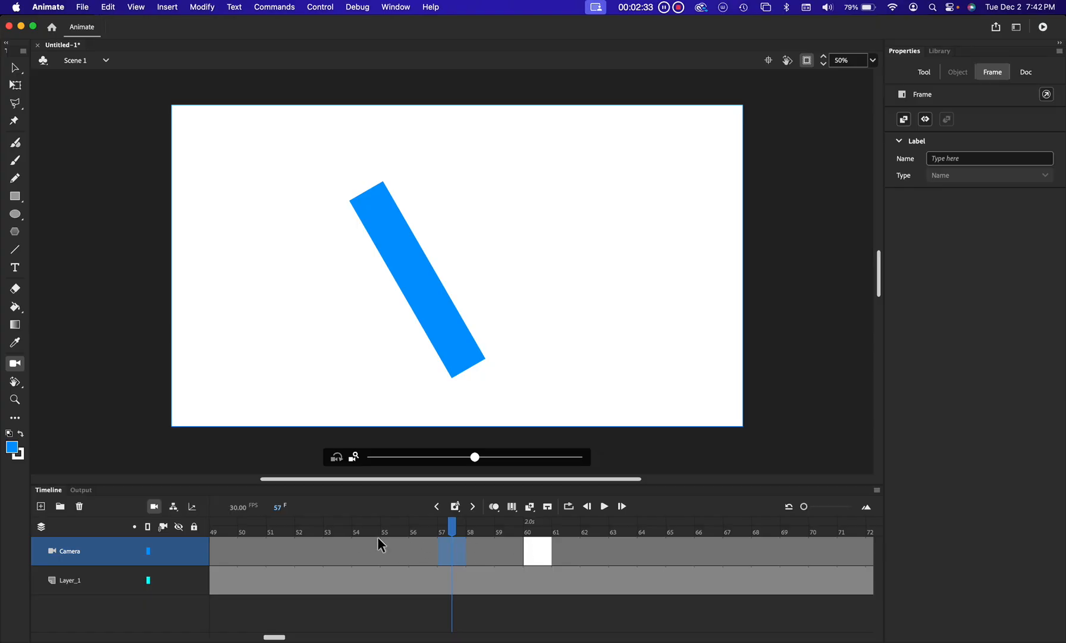
pyautogui.click(530, 506)
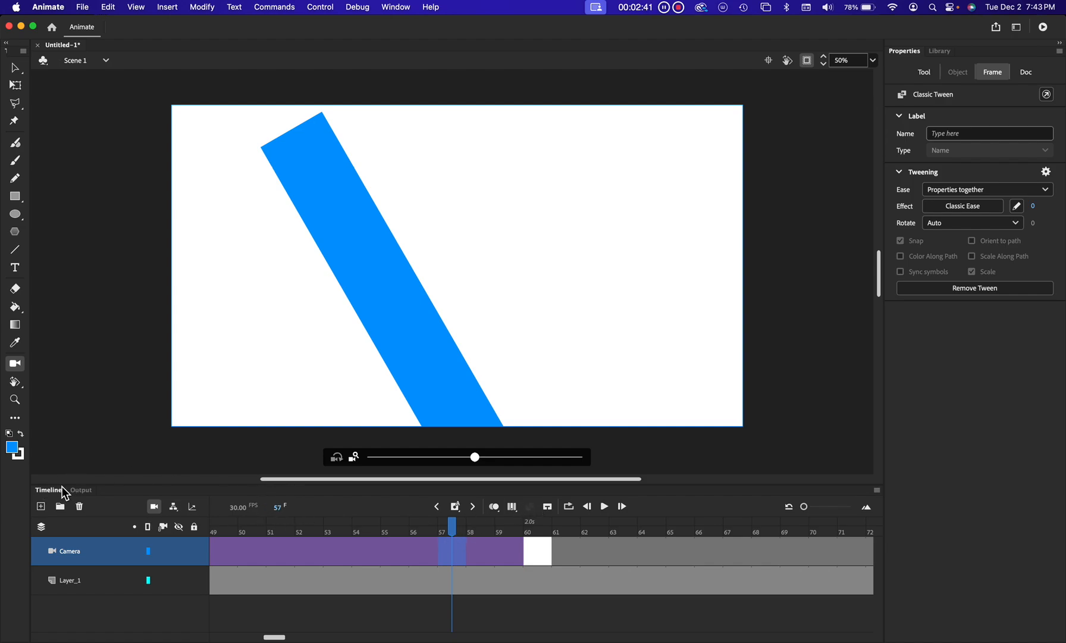
pyautogui.click(282, 512)
pyautogui.write('1')
pyautogui.press('Return')
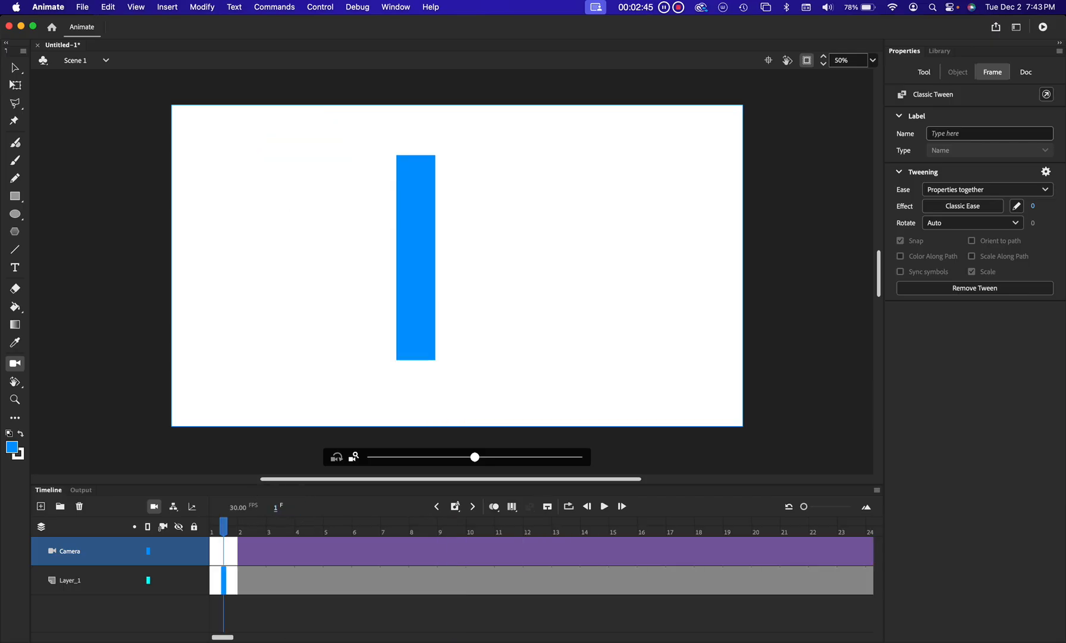
pyautogui.click(604, 507)
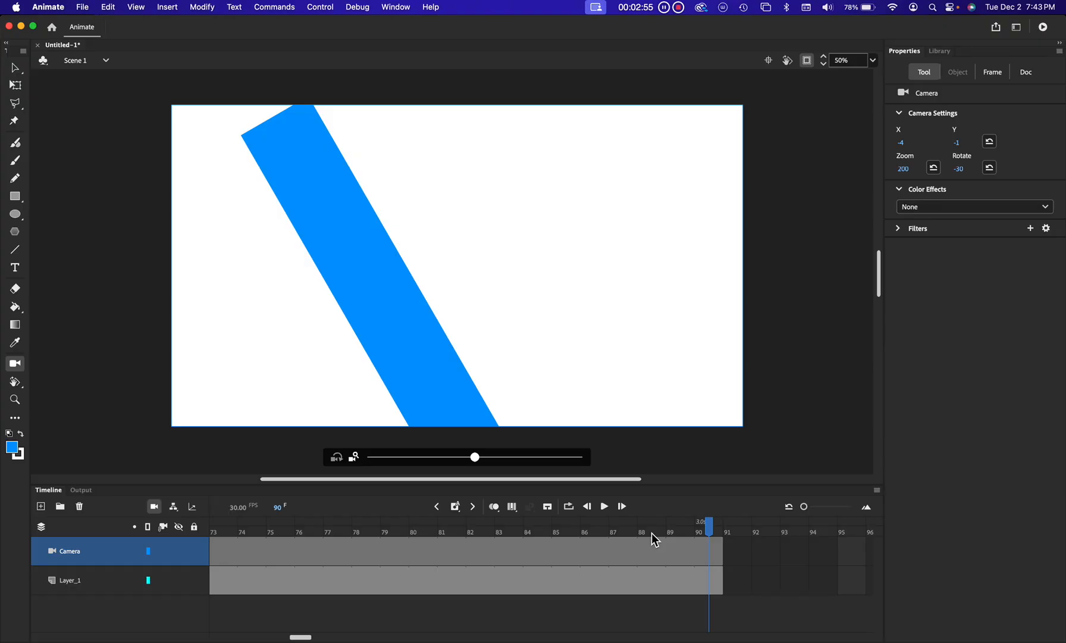
# Step: Add a Camera keyframe at frame 90 and pan the camera to about X 1777, Y -131, moving the blue bar out of view
pyautogui.click(713, 552)
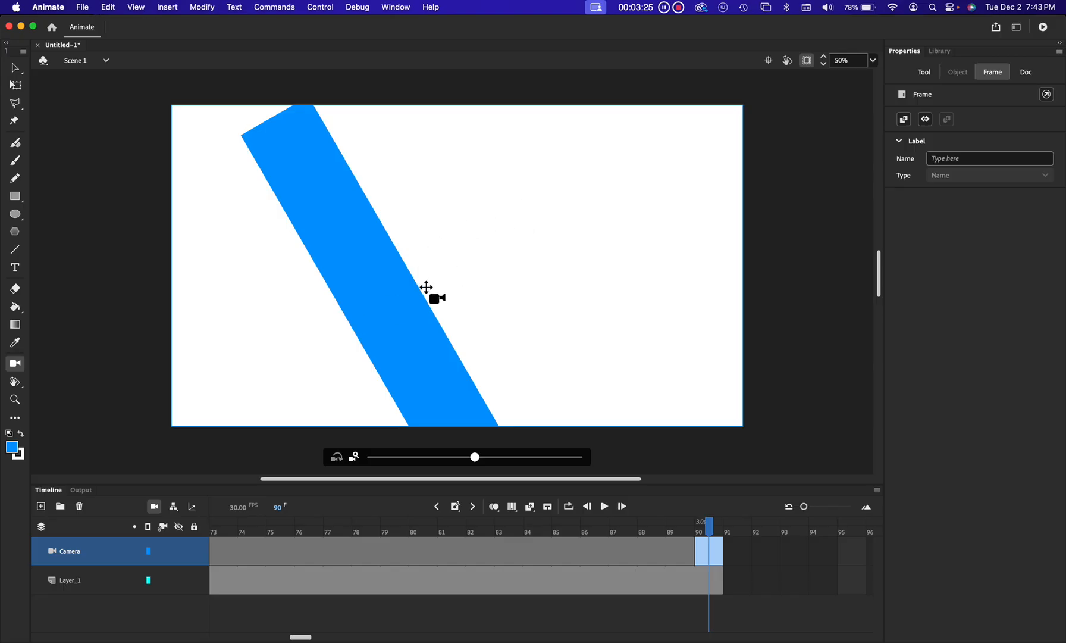
pyautogui.moveTo(472, 264); pyautogui.dragTo(558, 249)
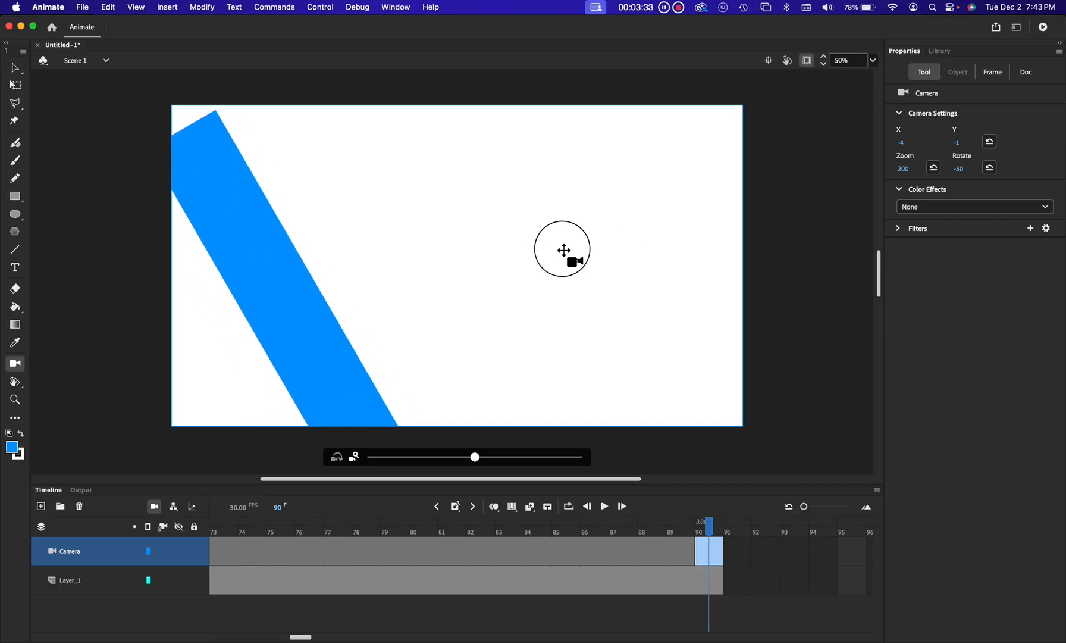
pyautogui.moveTo(564, 249); pyautogui.dragTo(441, 284)
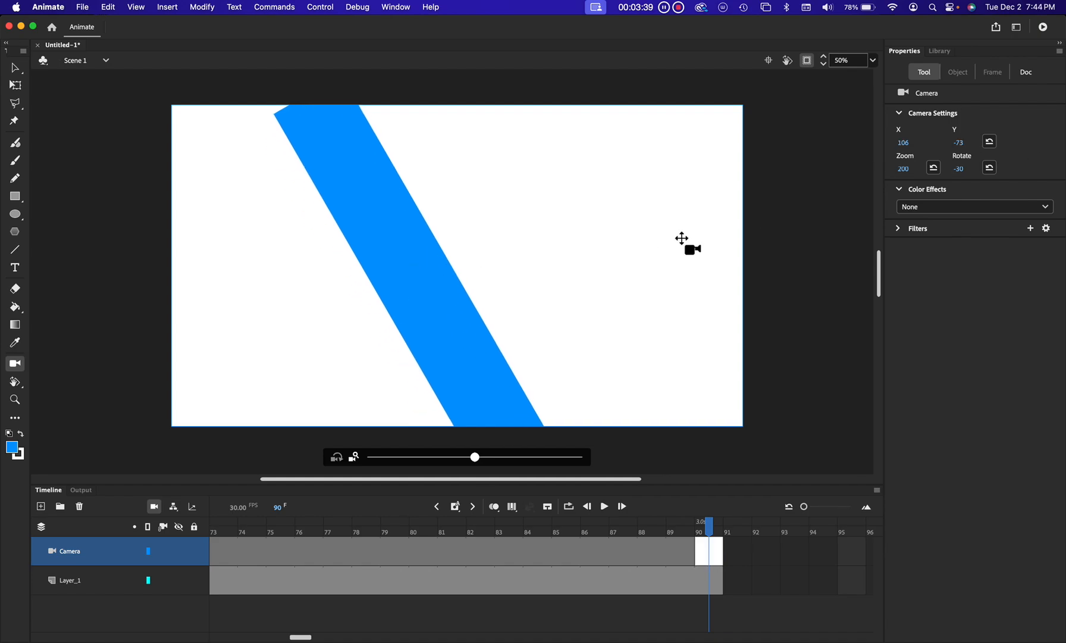
pyautogui.moveTo(536, 278); pyautogui.dragTo(34, 293)
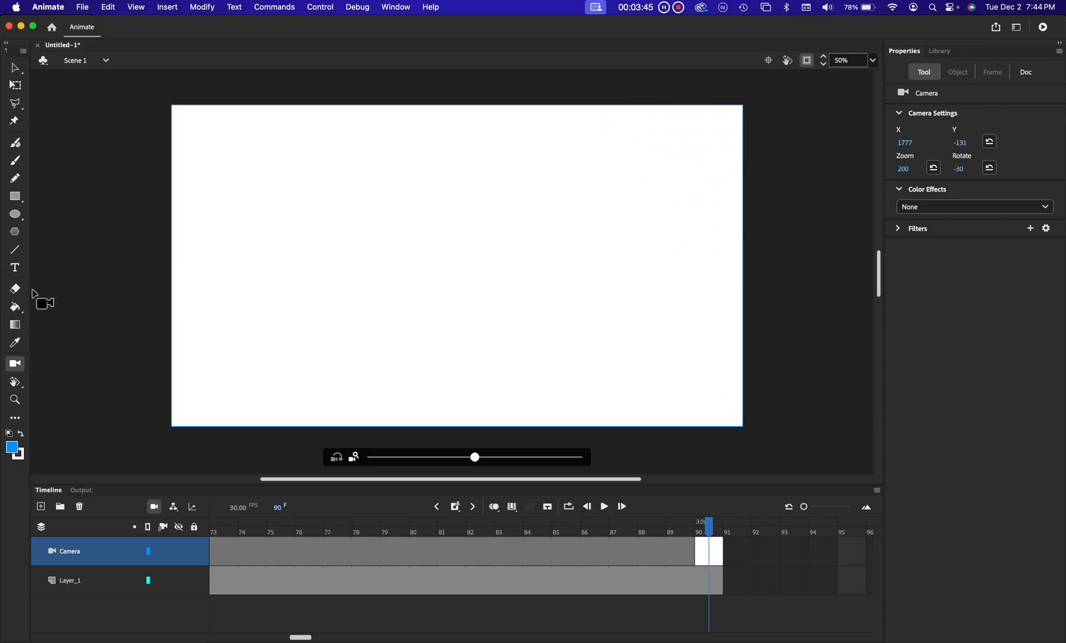
# Step: Create a classic tween on the Camera layer between frames 60 and 90 and play the animation from frame 1
pyautogui.click(510, 550)
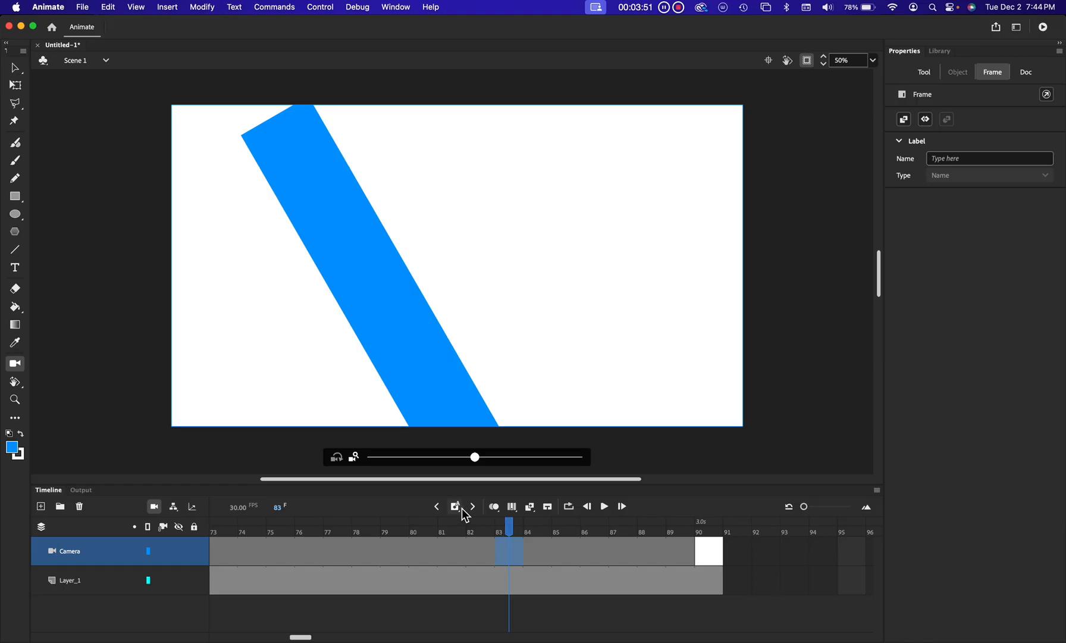
pyautogui.click(530, 510)
pyautogui.click(277, 506)
pyautogui.write('1')
pyautogui.press('Return')
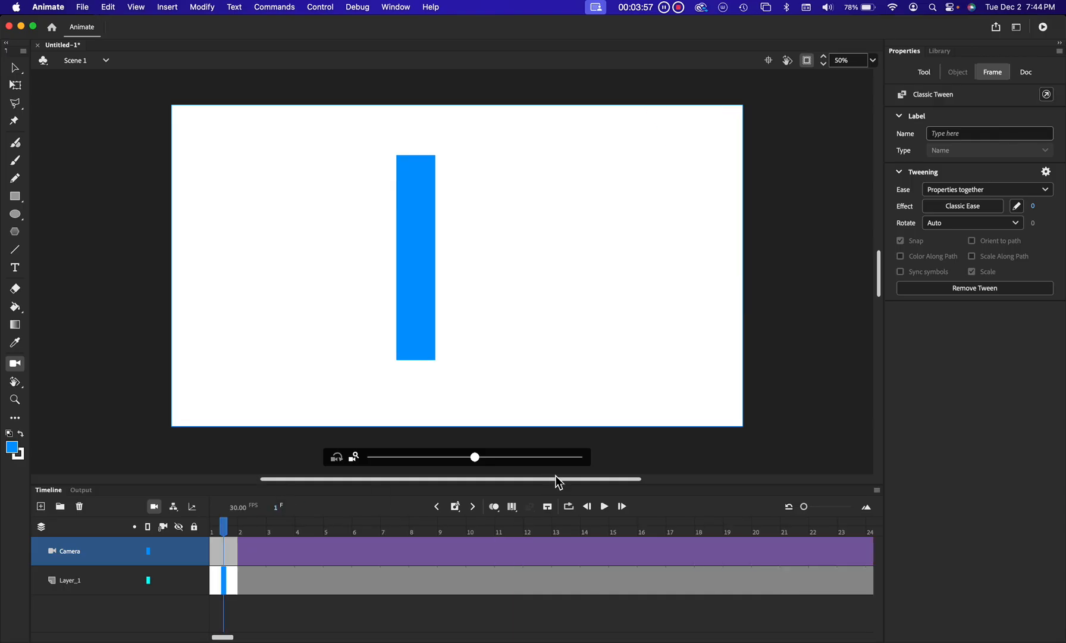
pyautogui.click(606, 507)
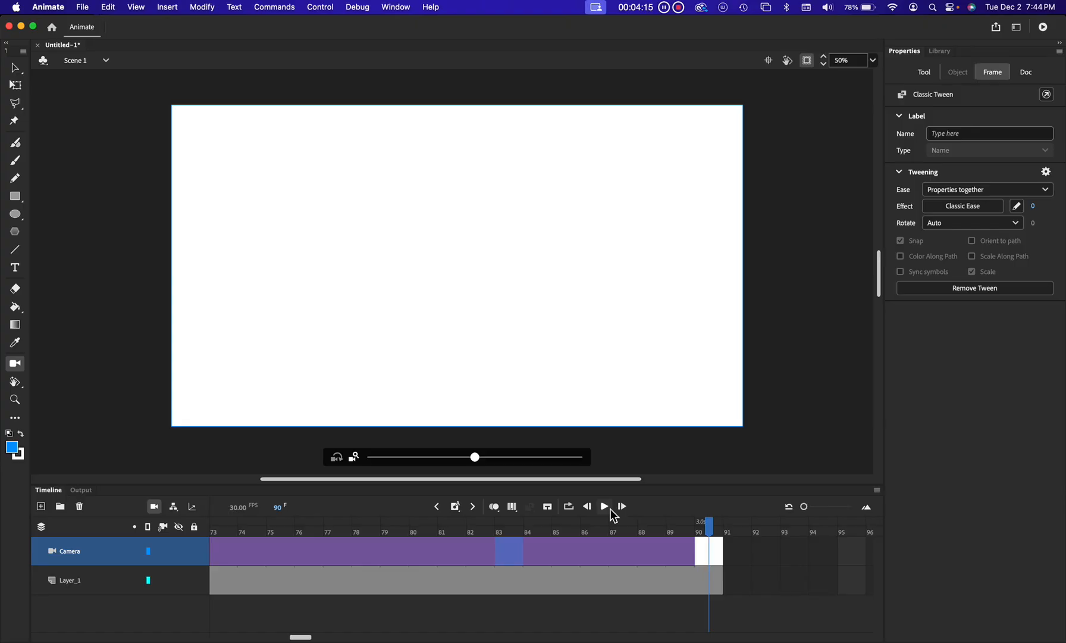
pyautogui.click(678, 7)
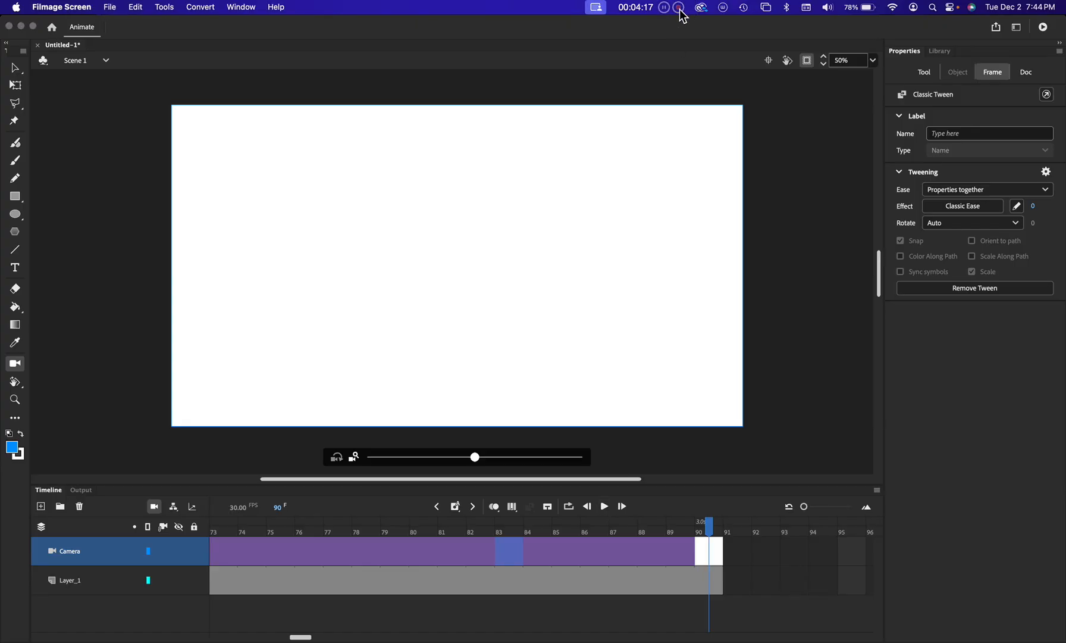